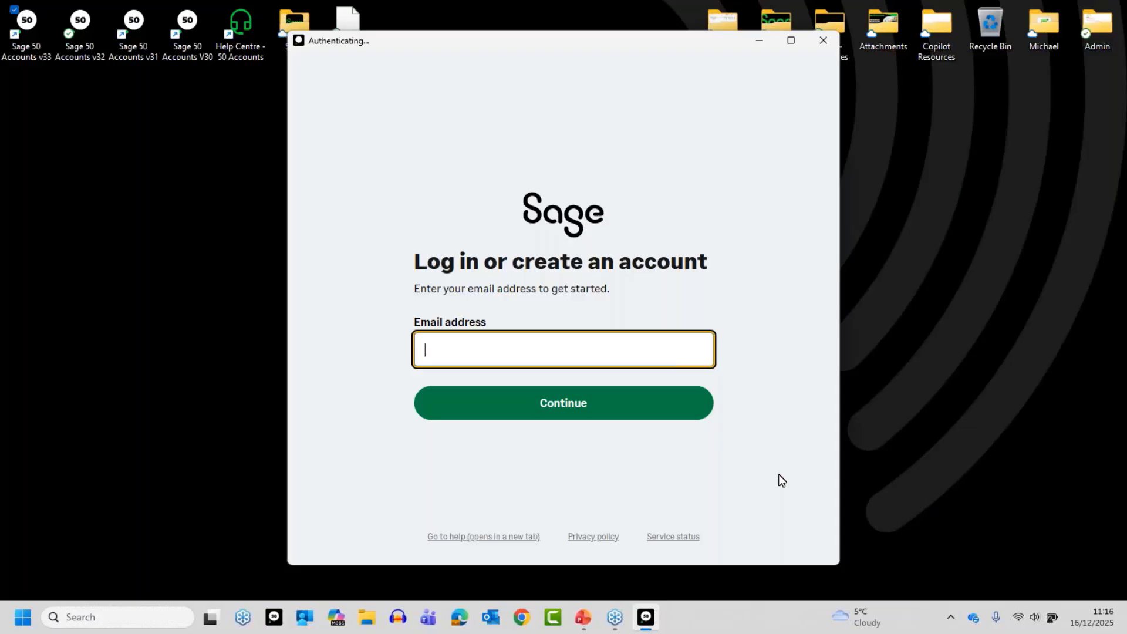
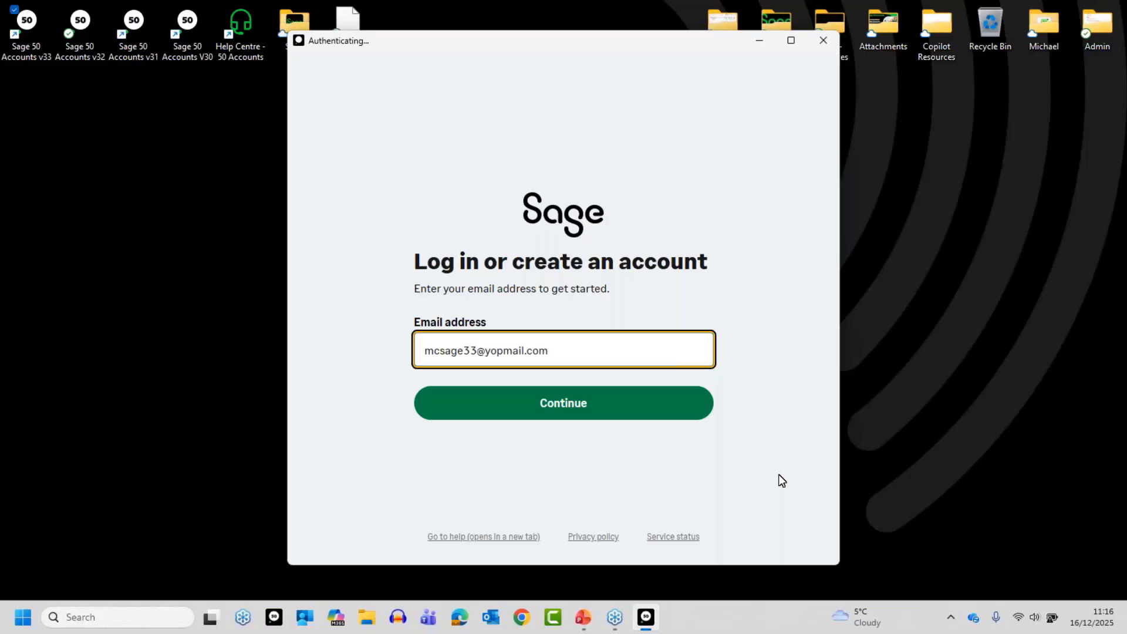
# Sign in with the Sage account e-mail and password to open the Sage Demos V33 company.
pyautogui.click(603, 406)
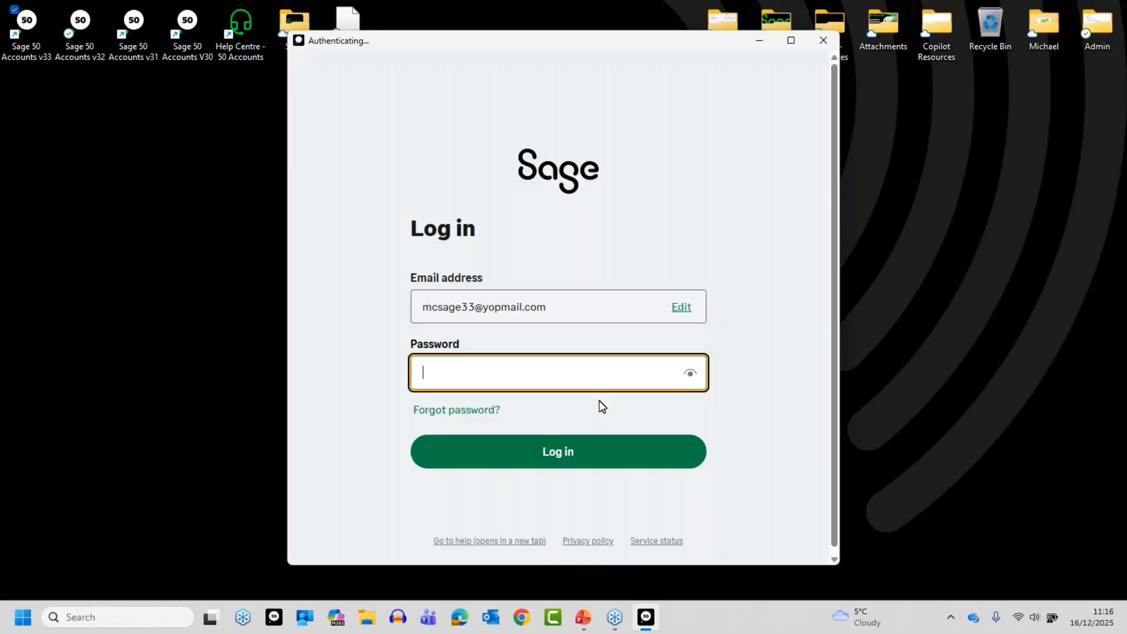
pyautogui.write('••••••••')
pyautogui.click(562, 451)
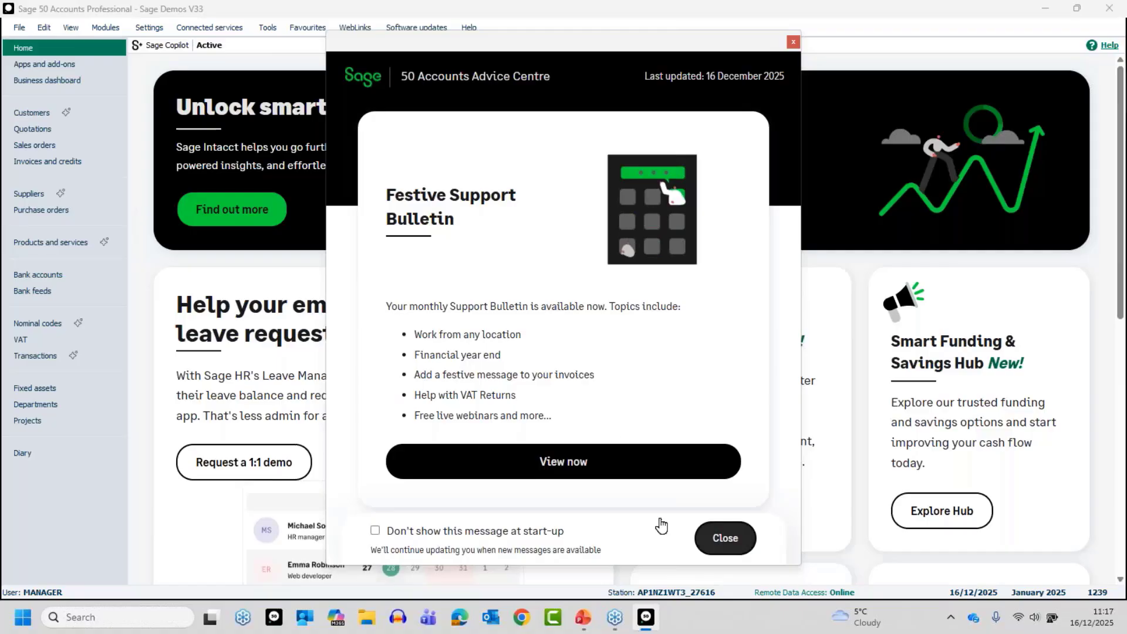
# Close the Festive Support Bulletin and confirm AI Document Capture settings with Attach source documents ticked.
pyautogui.click(730, 537)
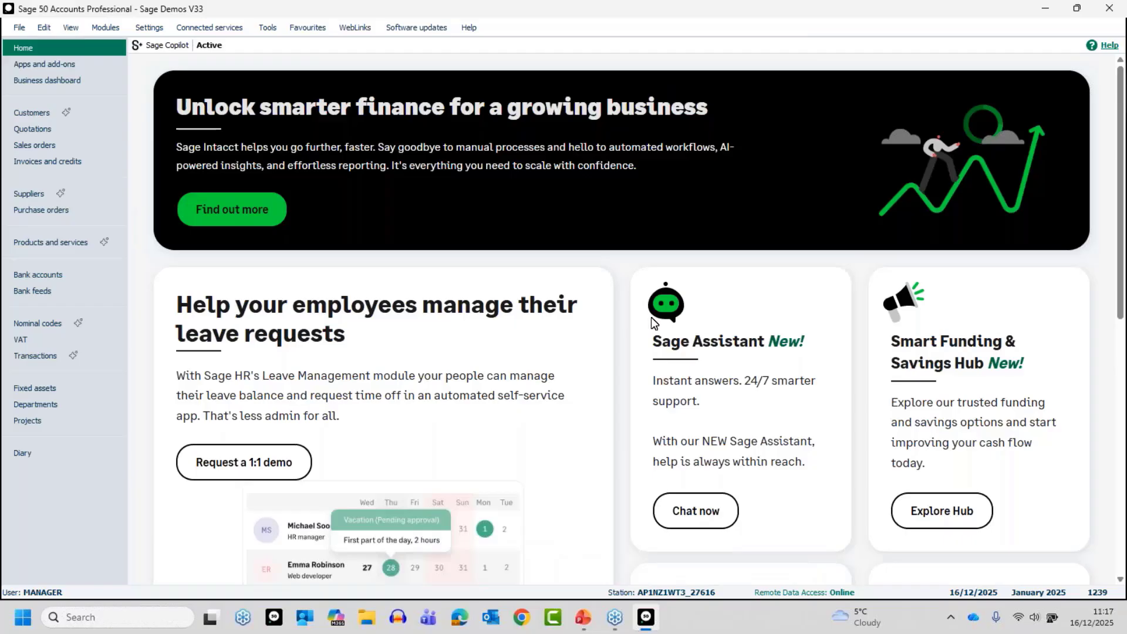
pyautogui.click(197, 31)
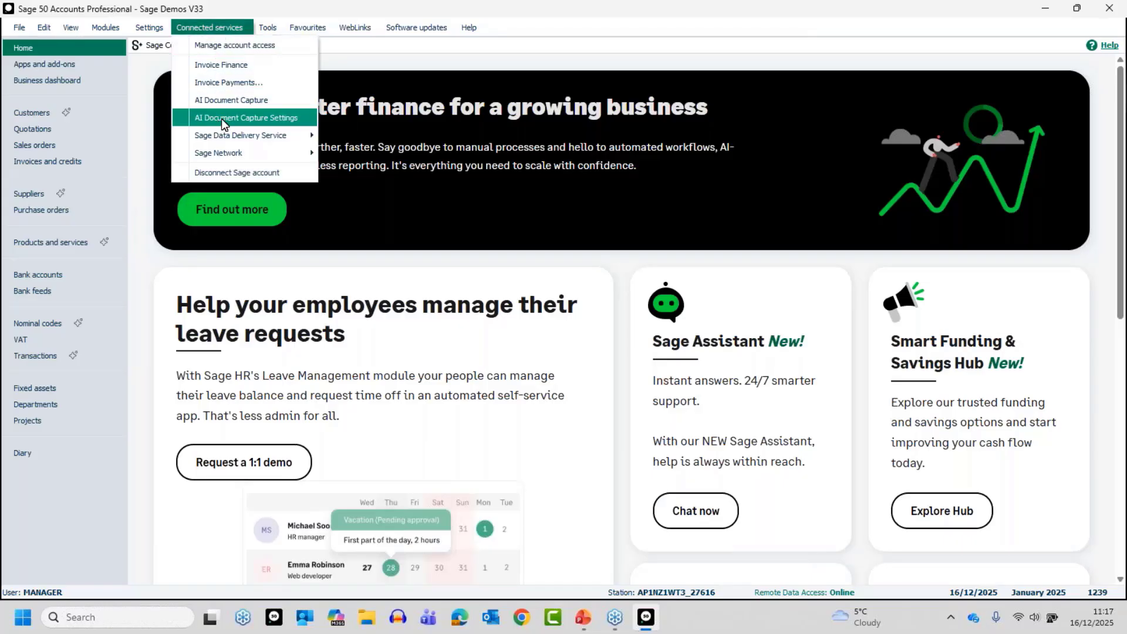
pyautogui.click(263, 120)
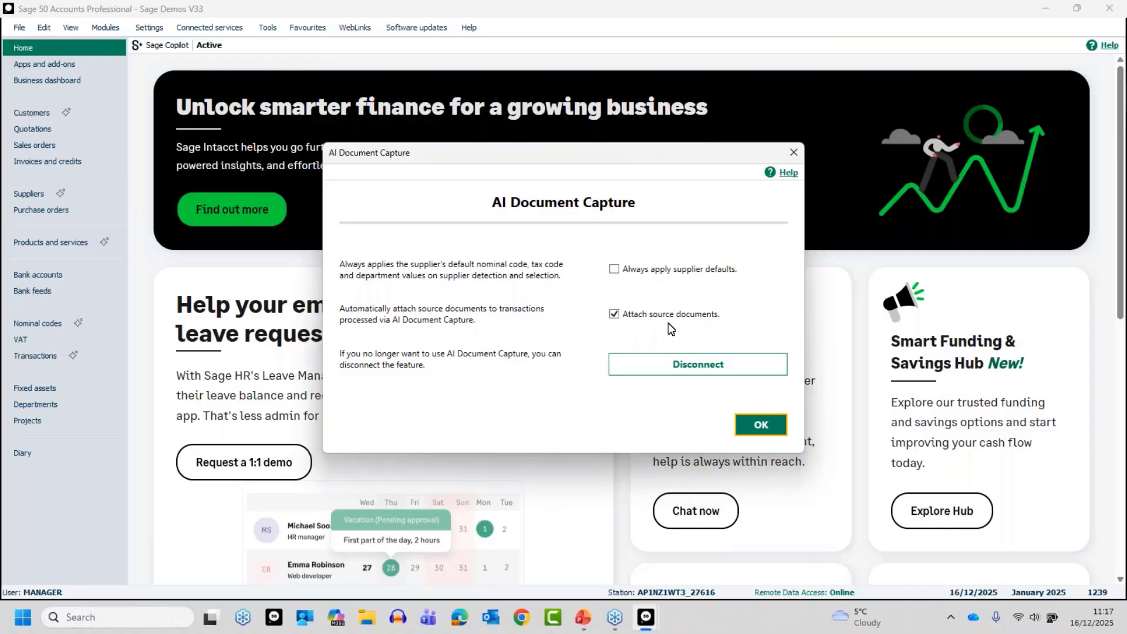
pyautogui.click(757, 424)
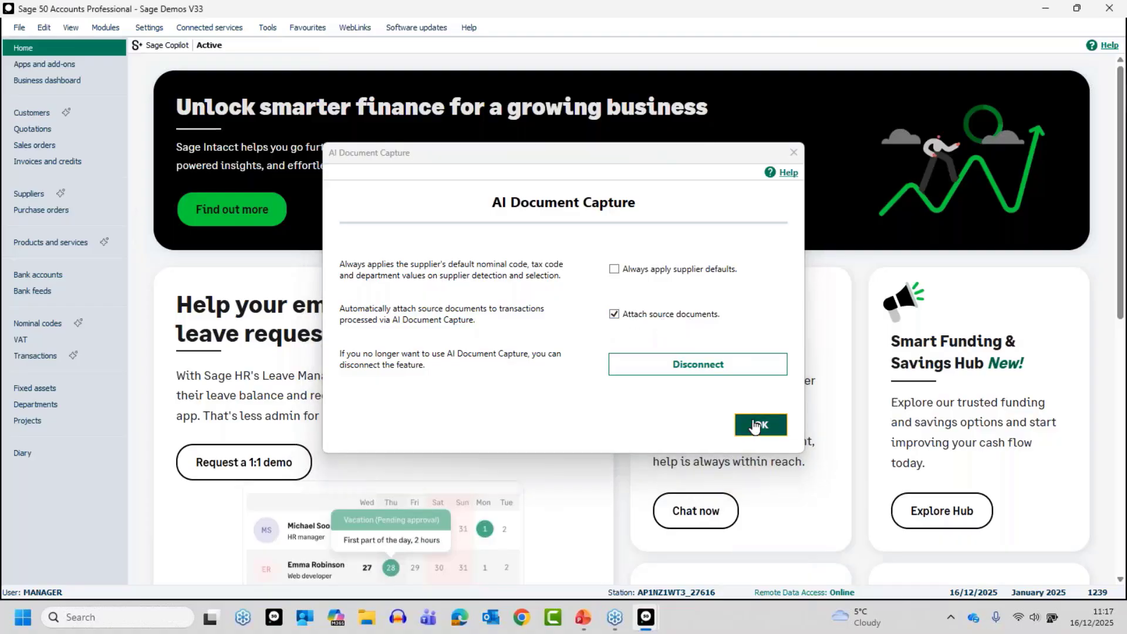
# Open AI Document Capture from Connected services and bring up the Upload files dialog.
pyautogui.click(198, 28)
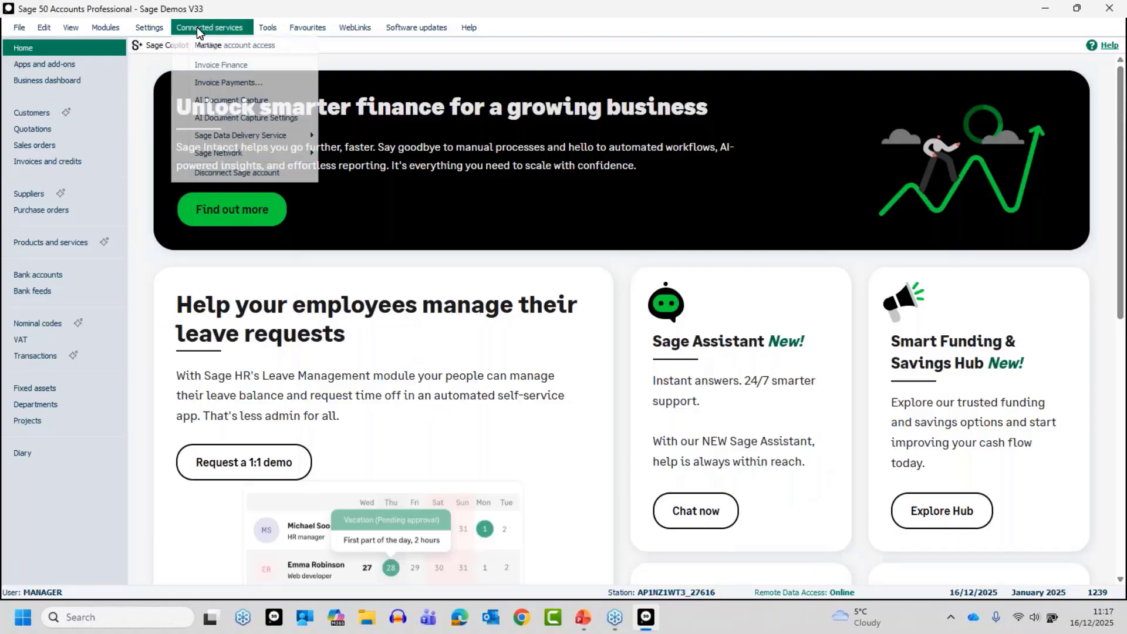
pyautogui.click(218, 104)
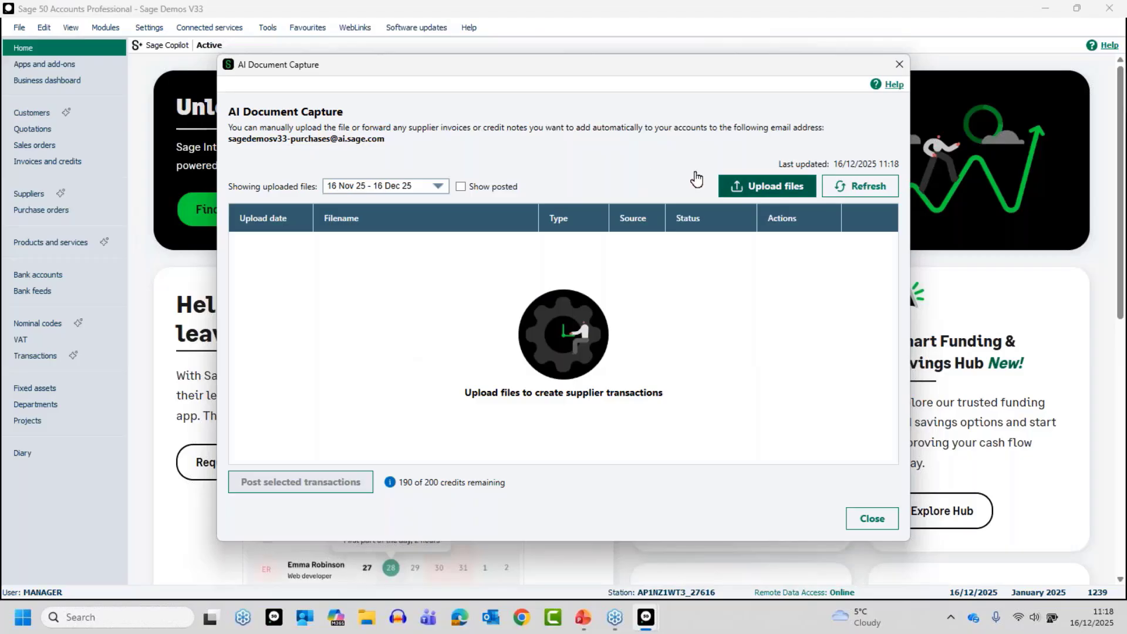
pyautogui.click(763, 185)
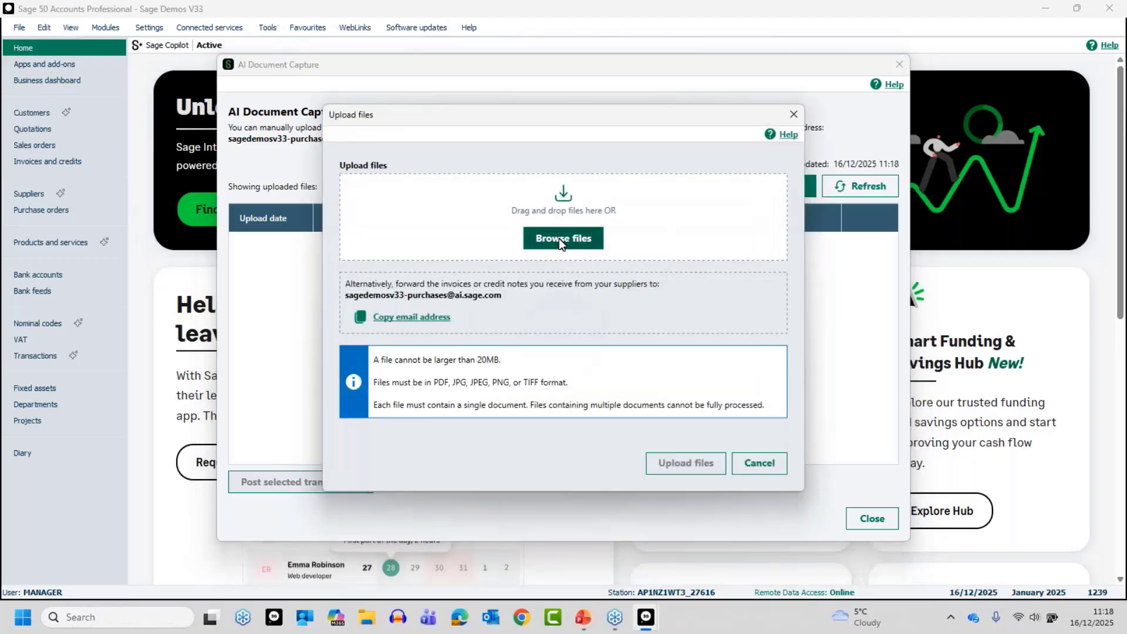
# Upload M.C.N. - Invoice No. 1737.pdf to AI Document Capture and preview the PDF.
pyautogui.click(563, 237)
pyautogui.click(531, 305)
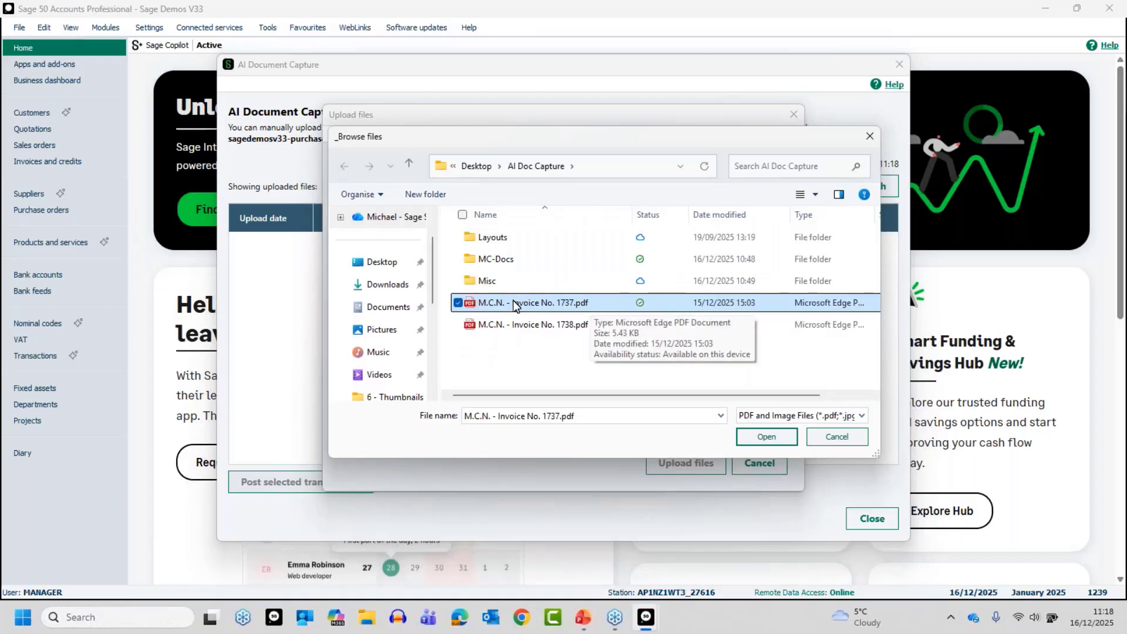
pyautogui.click(767, 437)
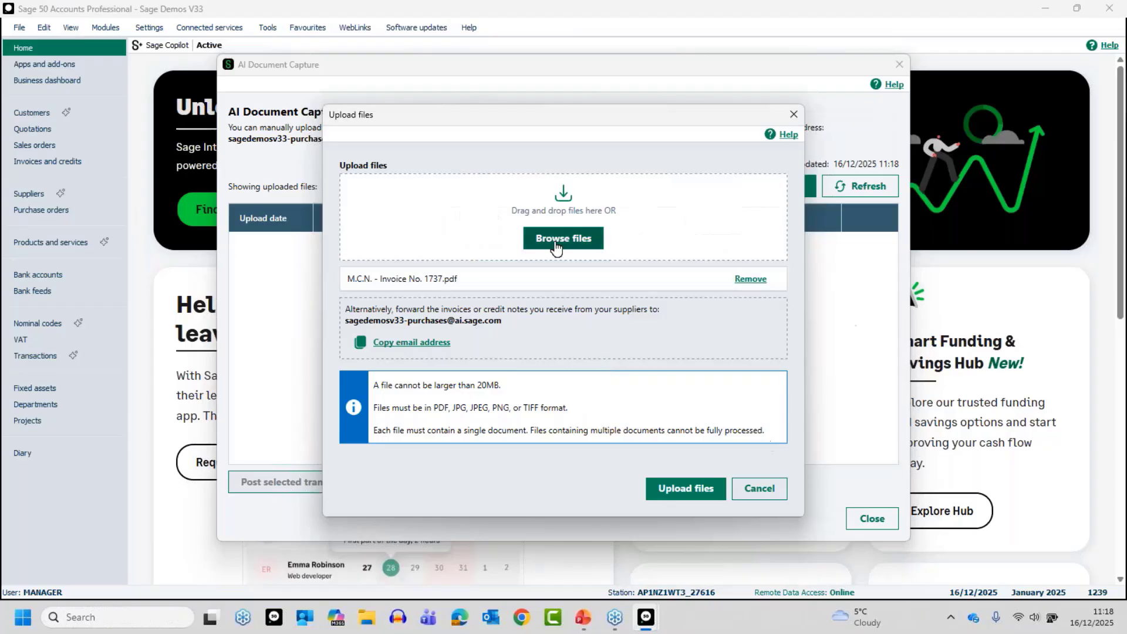
pyautogui.click(667, 489)
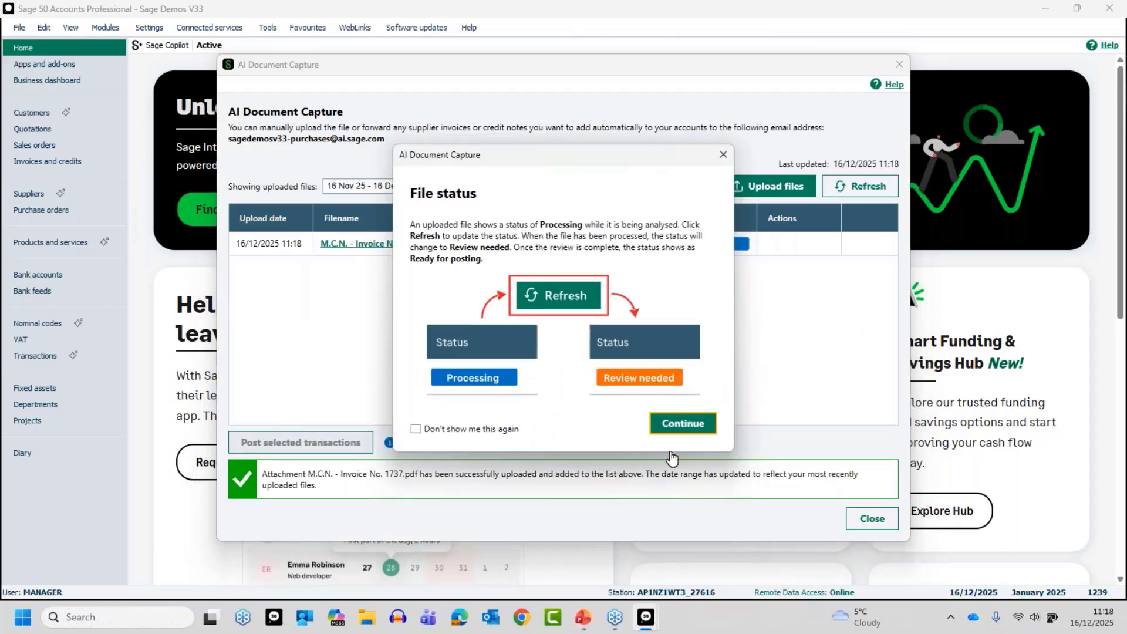
pyautogui.click(681, 424)
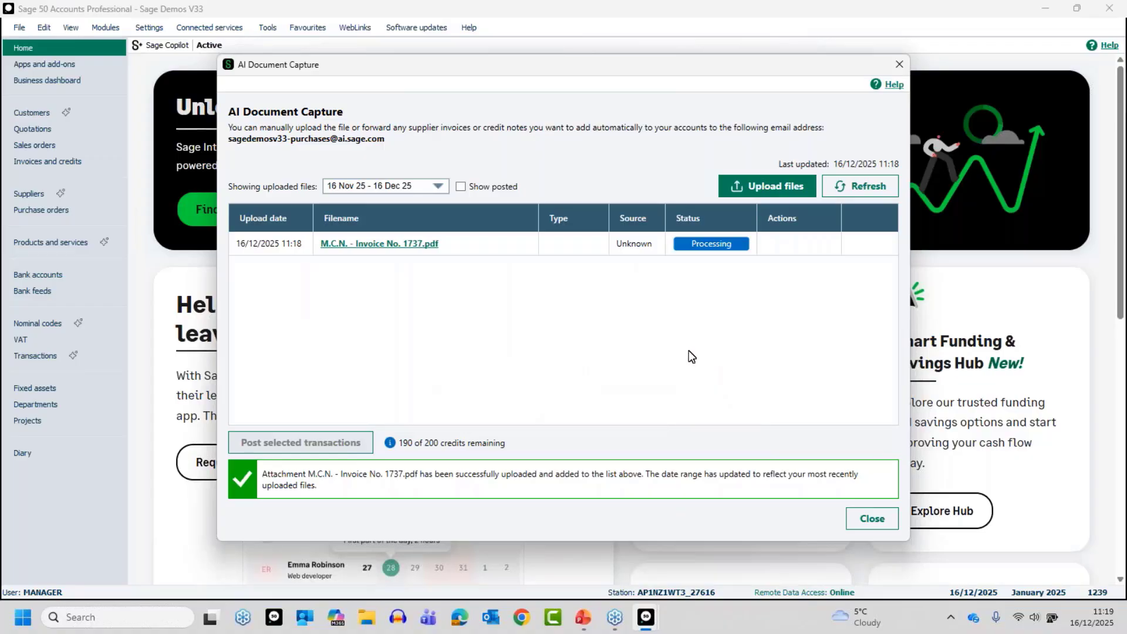
pyautogui.click(388, 244)
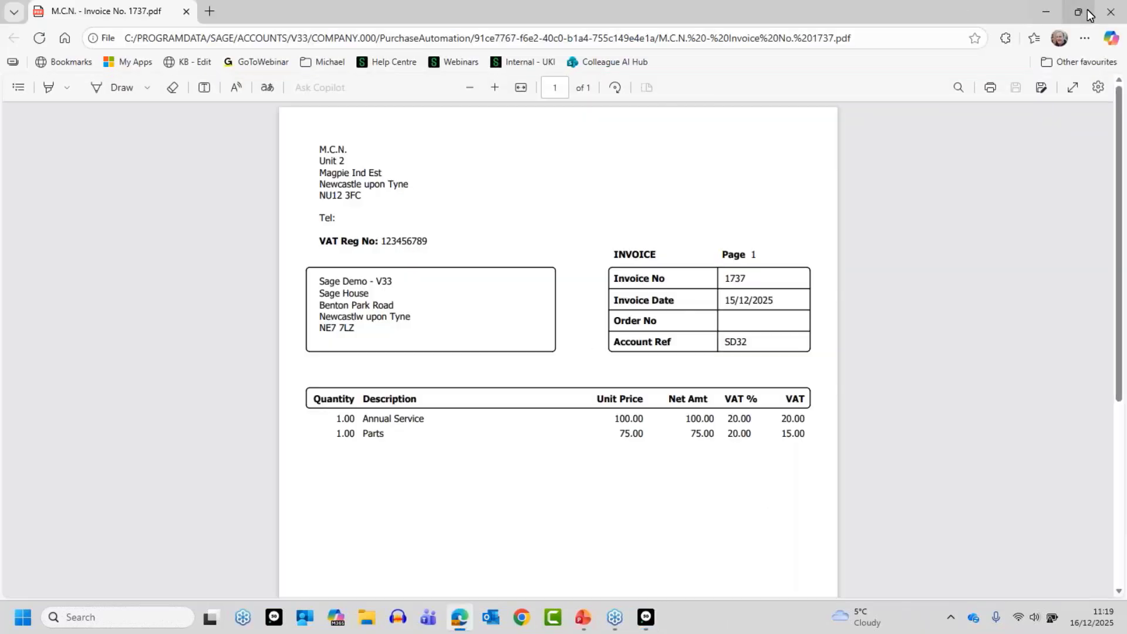
pyautogui.click(1111, 12)
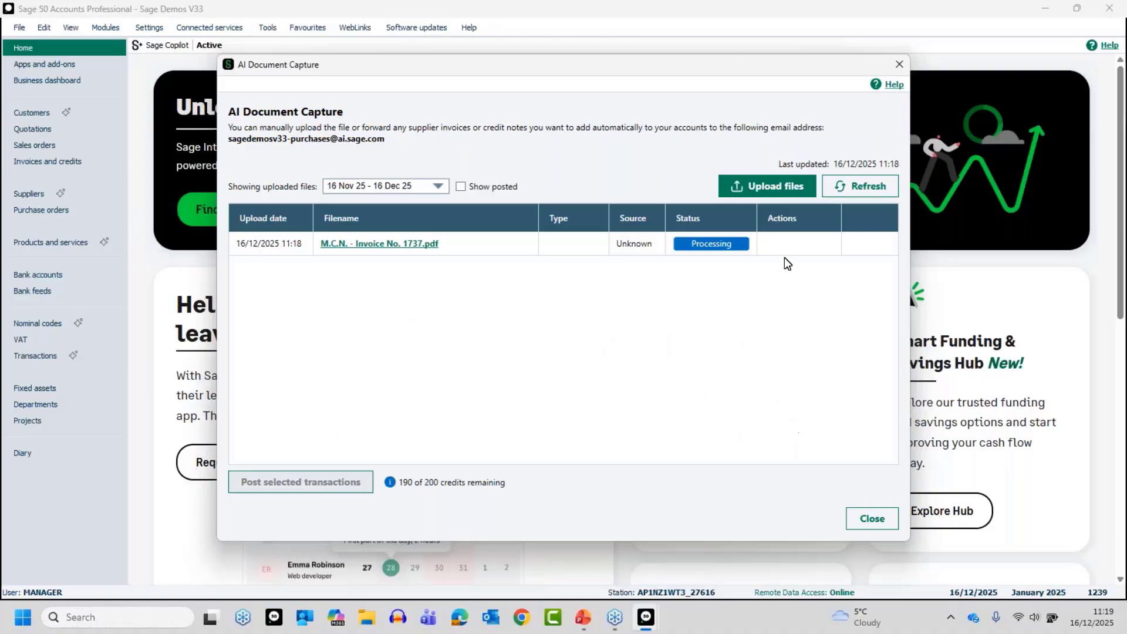
# Refresh until invoice 1737 shows Review needed, then open its Review window.
pyautogui.click(859, 194)
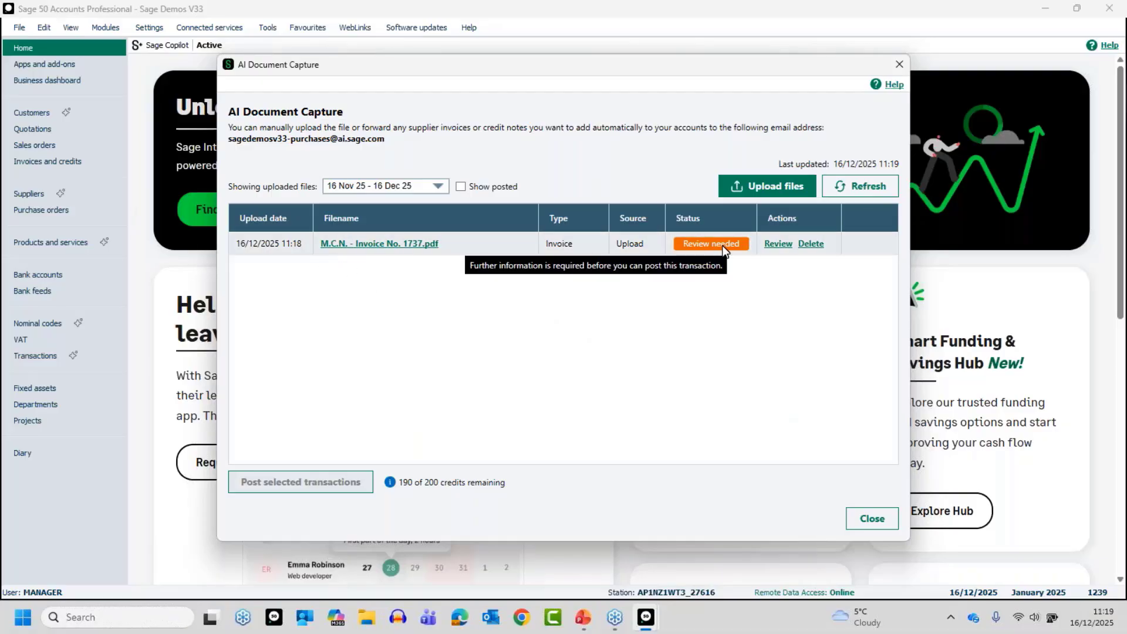
pyautogui.click(774, 245)
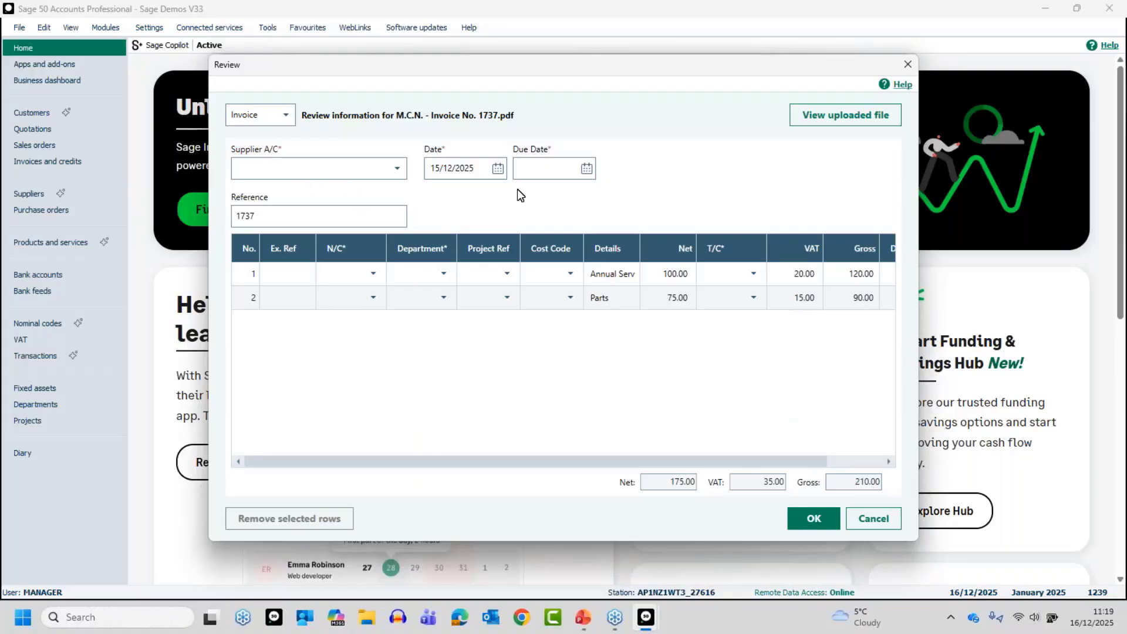
# Assign supplier MCN001 McNally Computer Supplies and apply its defaults: nominal 5001, department 2, T1.
pyautogui.click(398, 173)
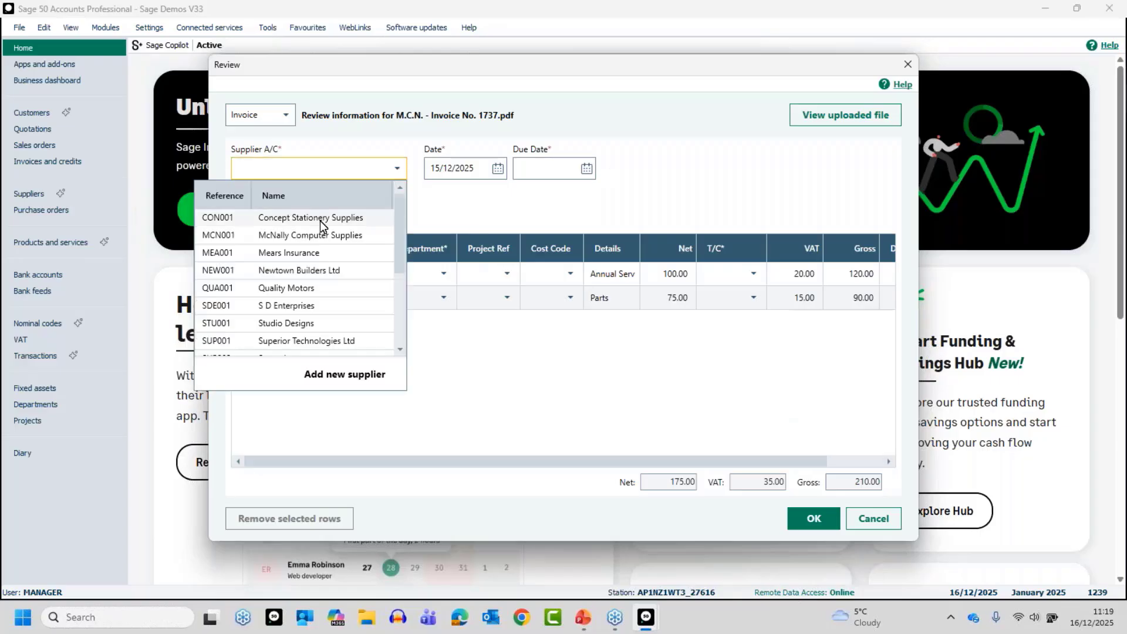
pyautogui.click(306, 238)
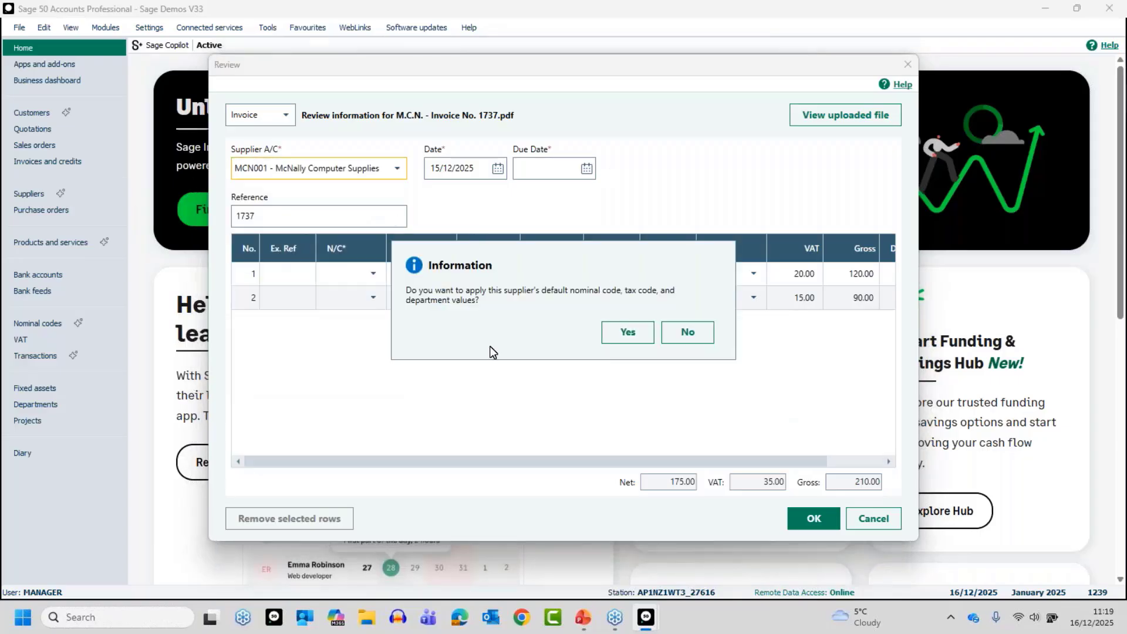
pyautogui.click(625, 332)
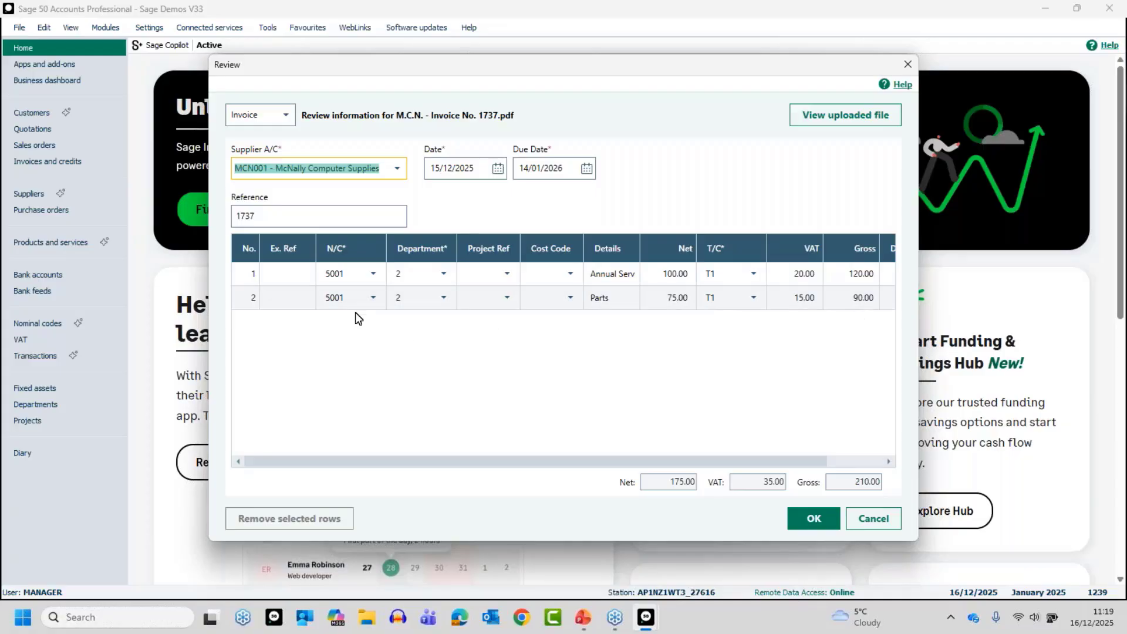
# Check invoice 1737's lines, save the review, and select the Ready for posting row.
pyautogui.click(283, 274)
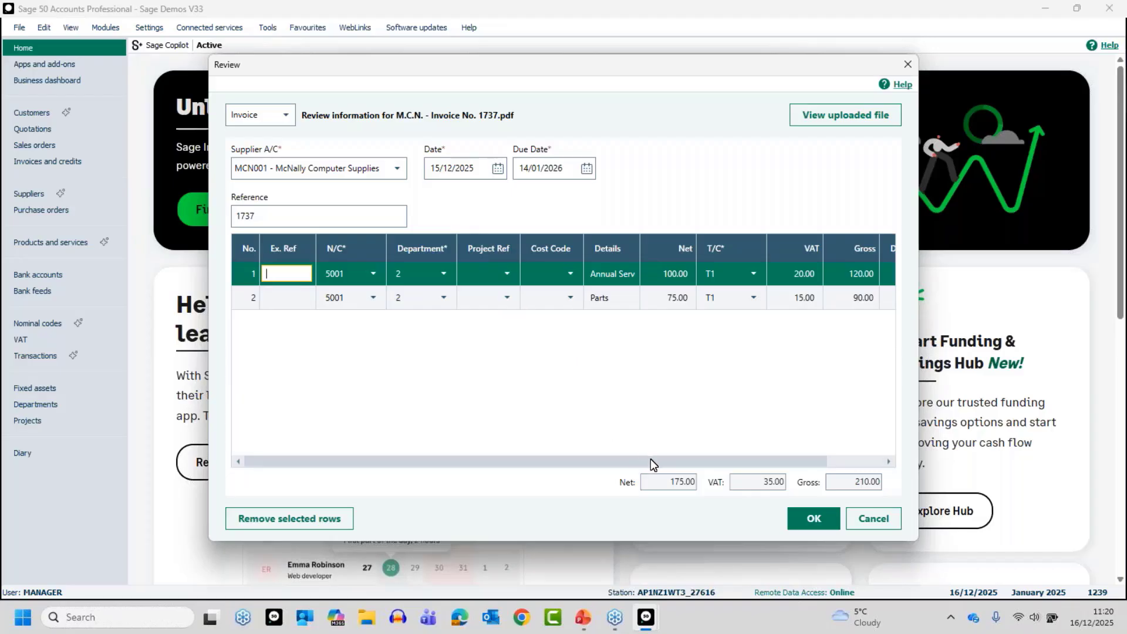
pyautogui.moveTo(651, 464); pyautogui.dragTo(528, 470)
pyautogui.click(807, 521)
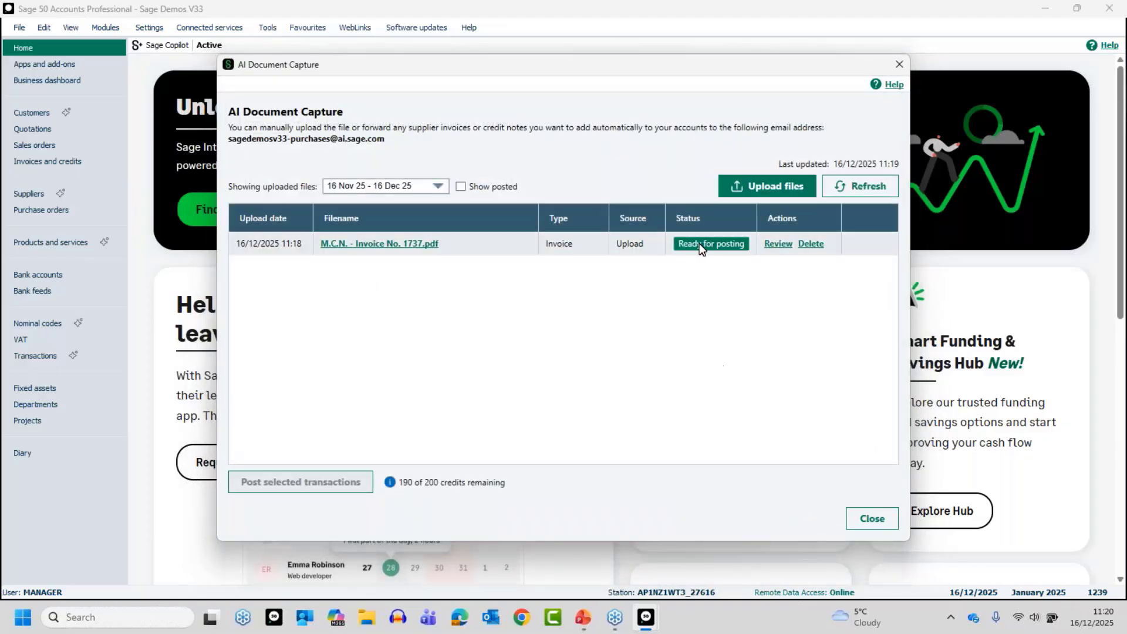
pyautogui.click(267, 246)
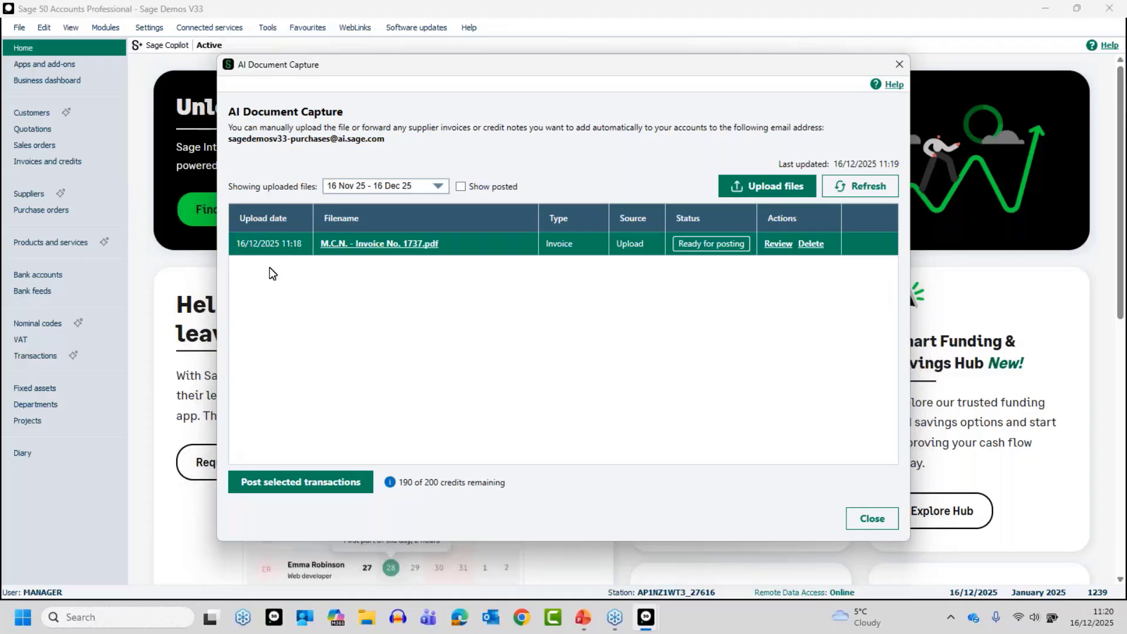
# Post invoice 1737 from AI Document Capture and close the capture window.
pyautogui.click(289, 482)
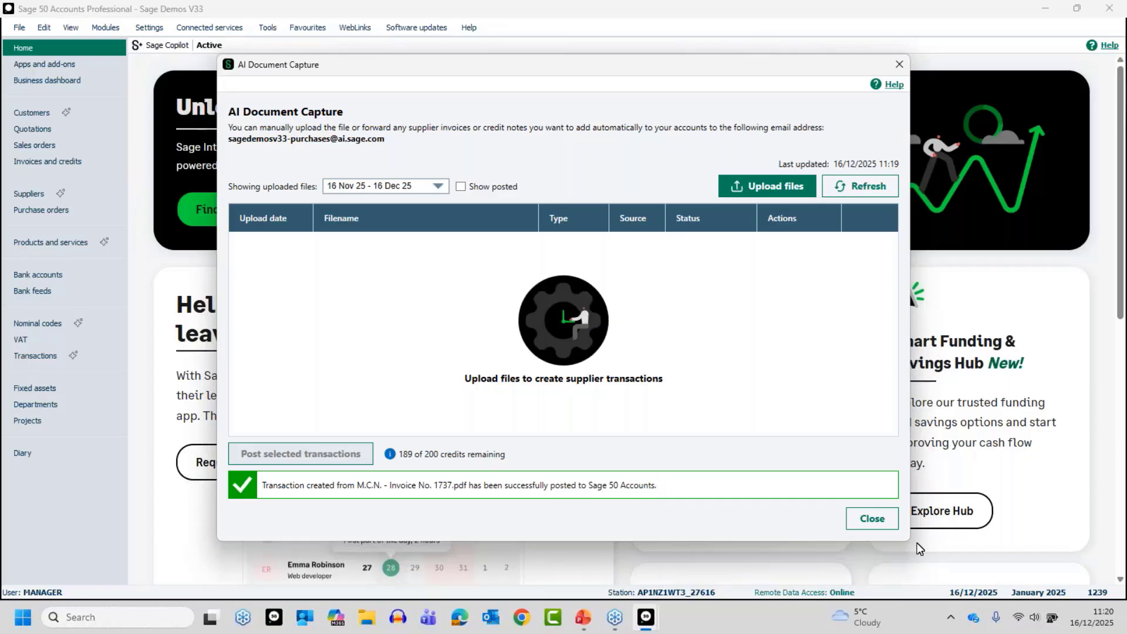
pyautogui.click(873, 519)
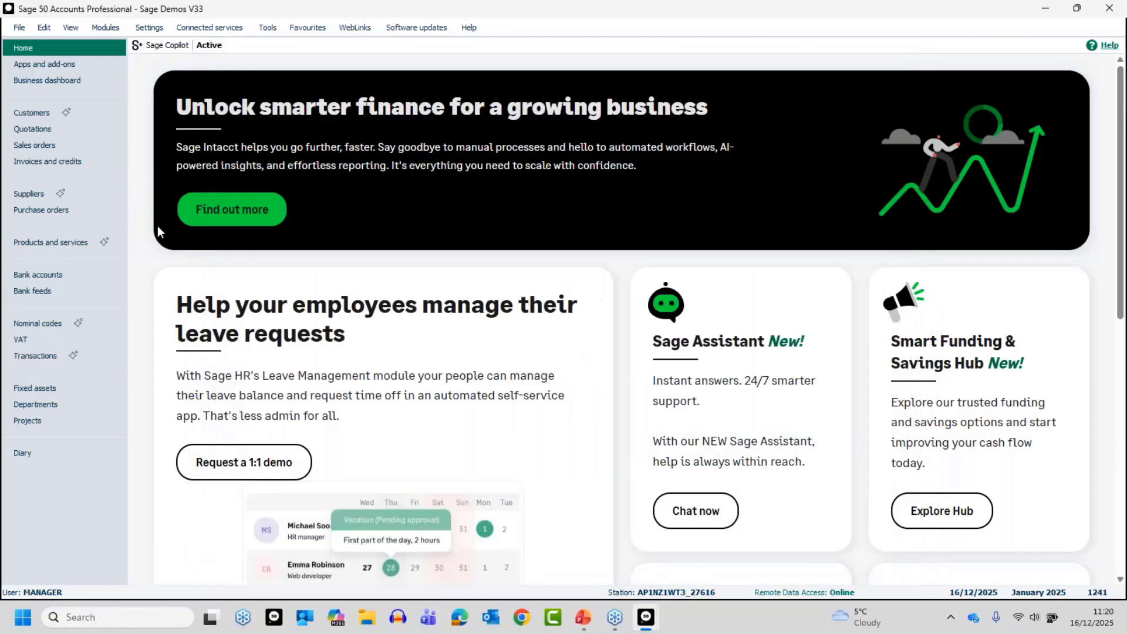
# View MCN001's supplier activity and open the attachments folder for transaction 1240.
pyautogui.click(34, 193)
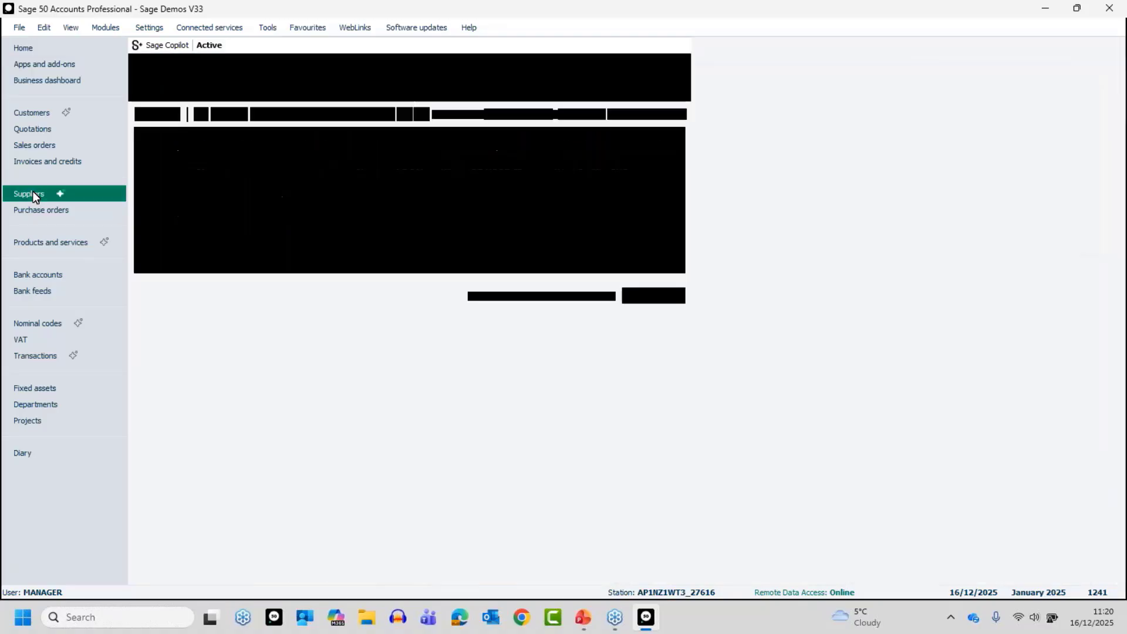
pyautogui.click(246, 165)
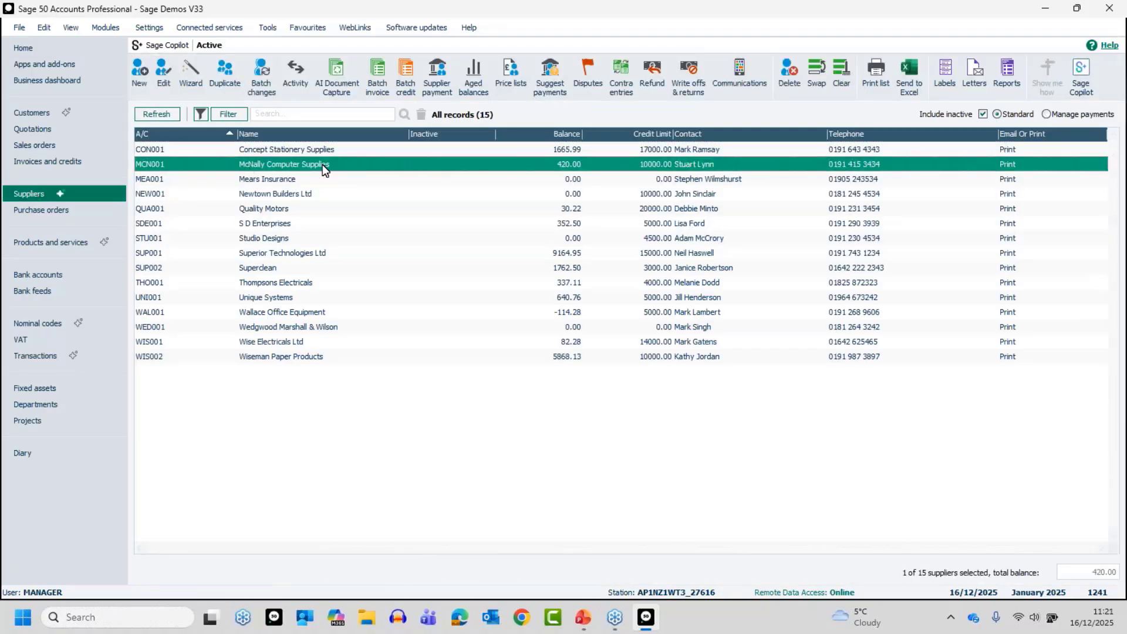
pyautogui.click(291, 82)
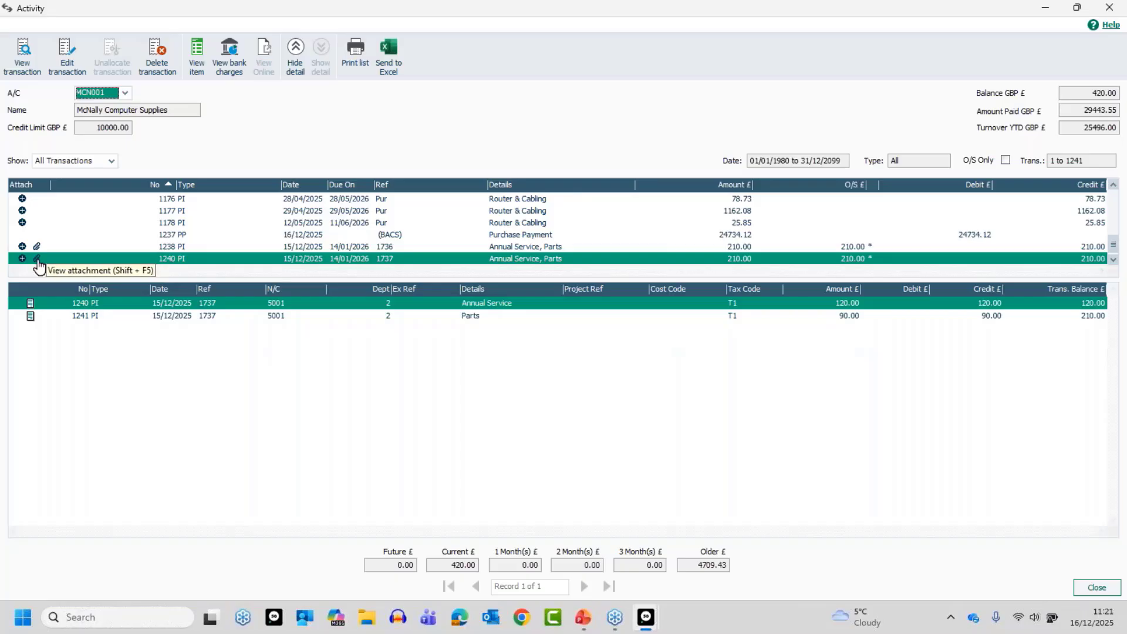
pyautogui.click(22, 223)
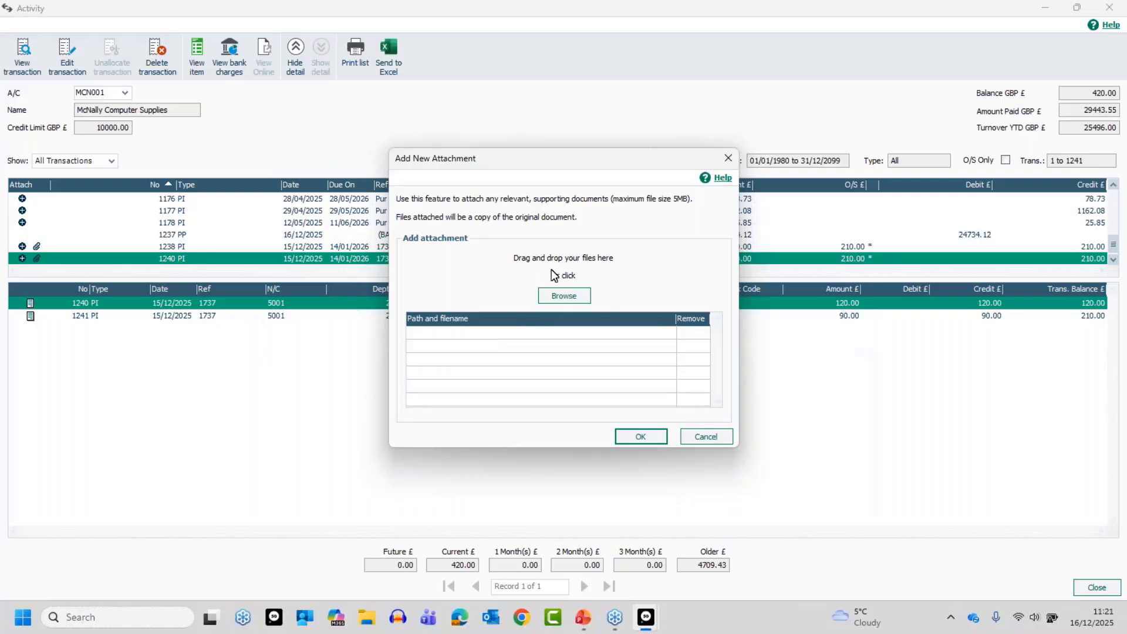
pyautogui.click(692, 435)
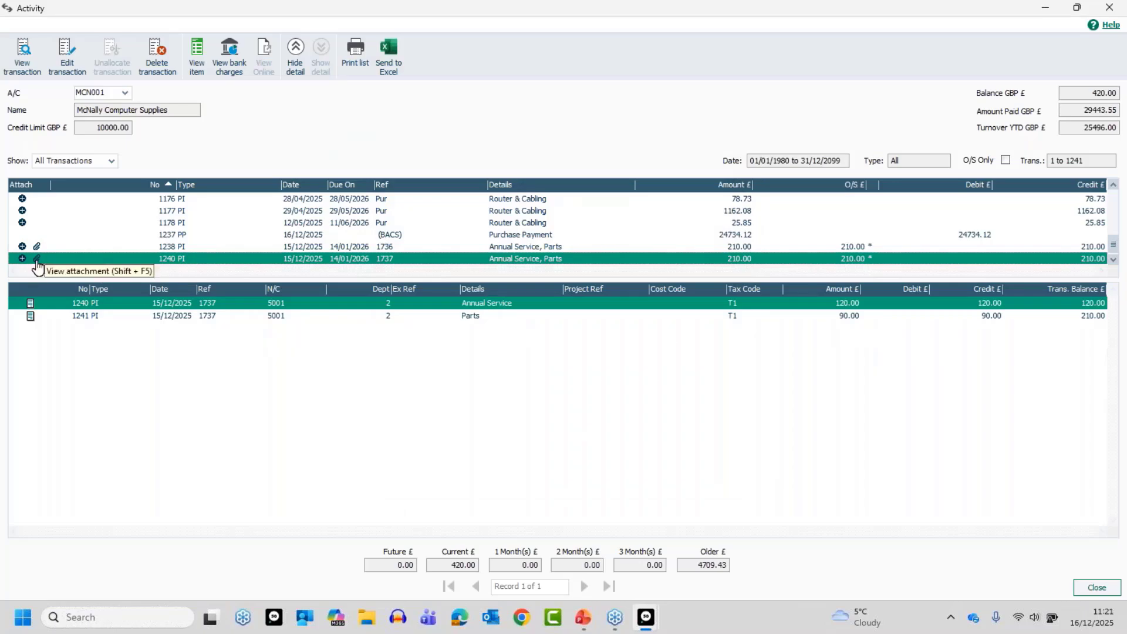
pyautogui.click(37, 259)
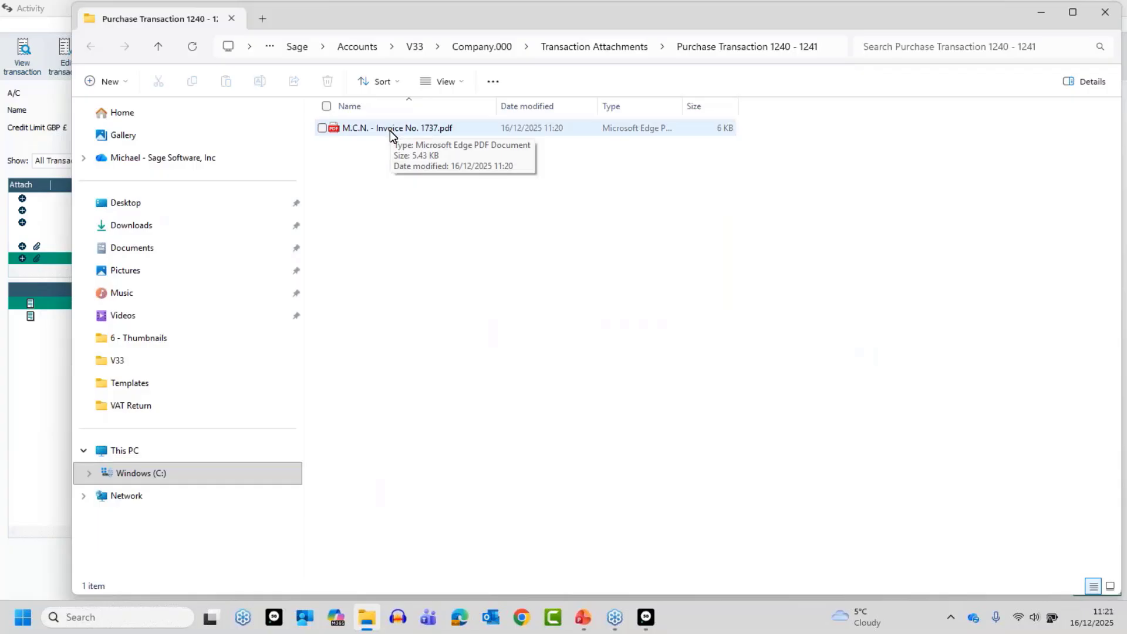
# Open the attached invoice 1737 PDF, check Annual Service 100.00 and Parts 75.00, then close it.
pyautogui.doubleClick(390, 129)
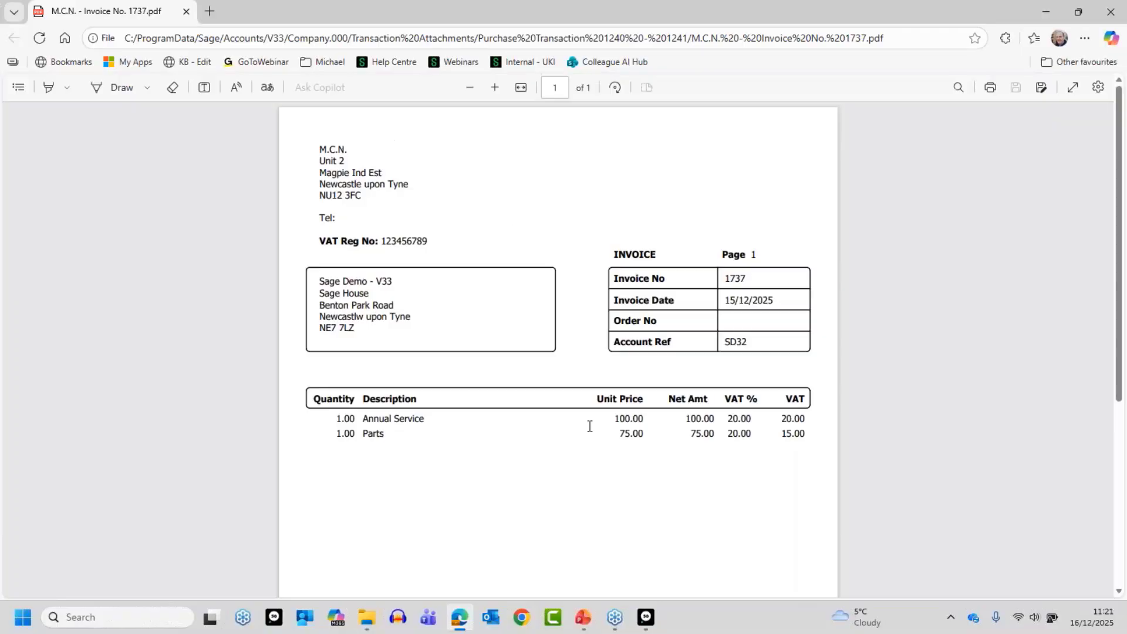
pyautogui.click(1107, 17)
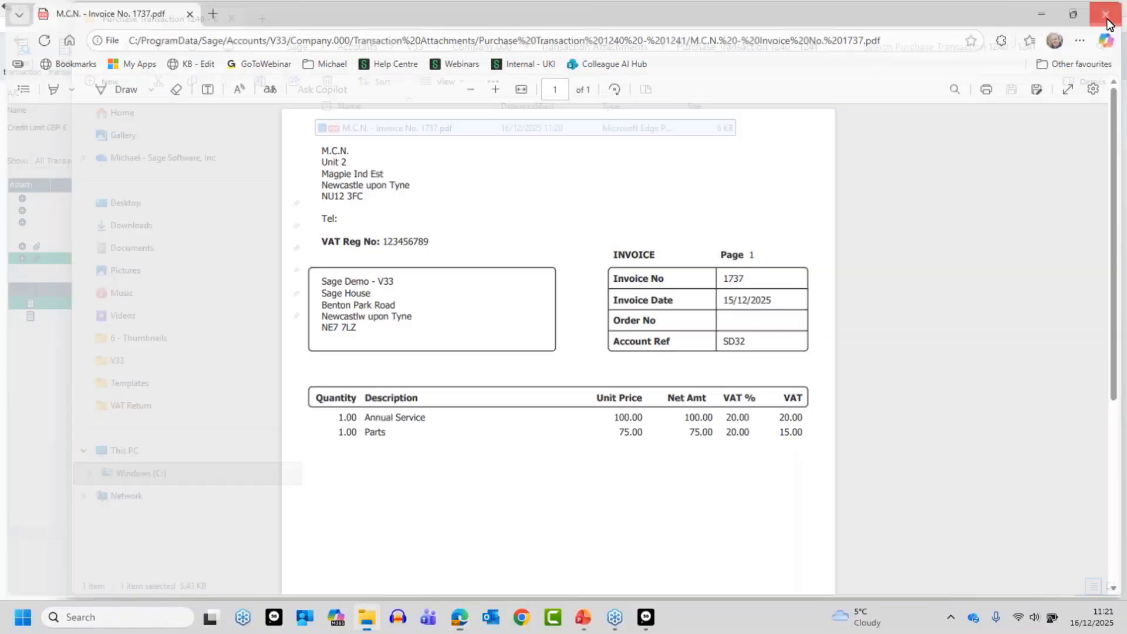
# Close the attachment folder and supplier activity windows and bring up the full Transactions list.
pyautogui.click(1106, 13)
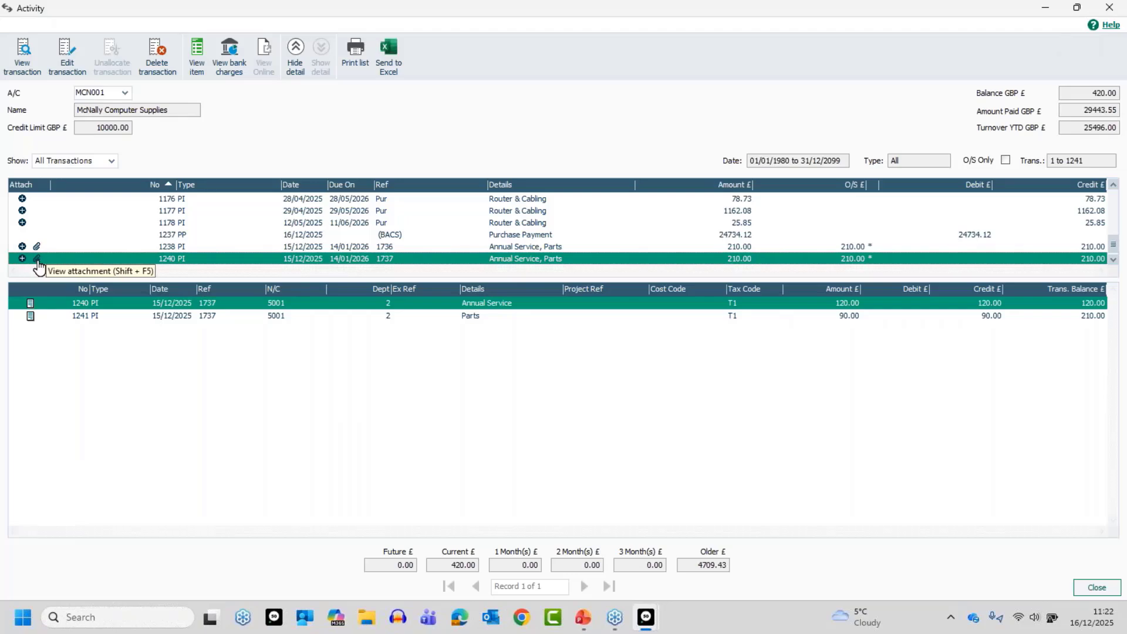
pyautogui.click(1101, 590)
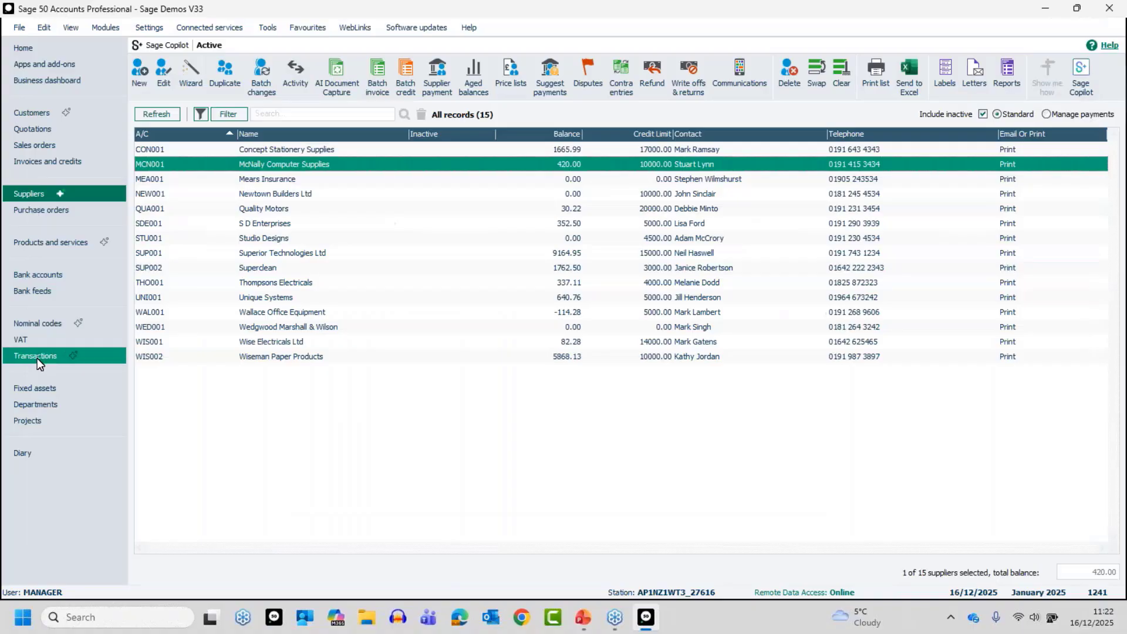
pyautogui.click(37, 356)
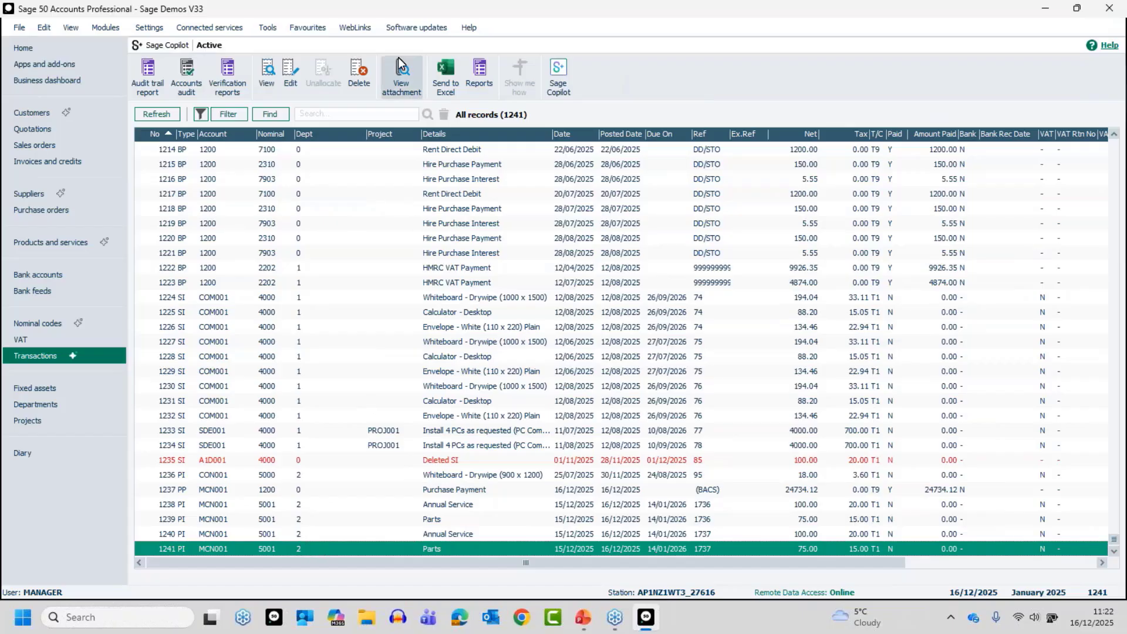
# Verify invoice 1737's Parts entry opens its attached invoice PDF from both attachment links.
pyautogui.click(395, 72)
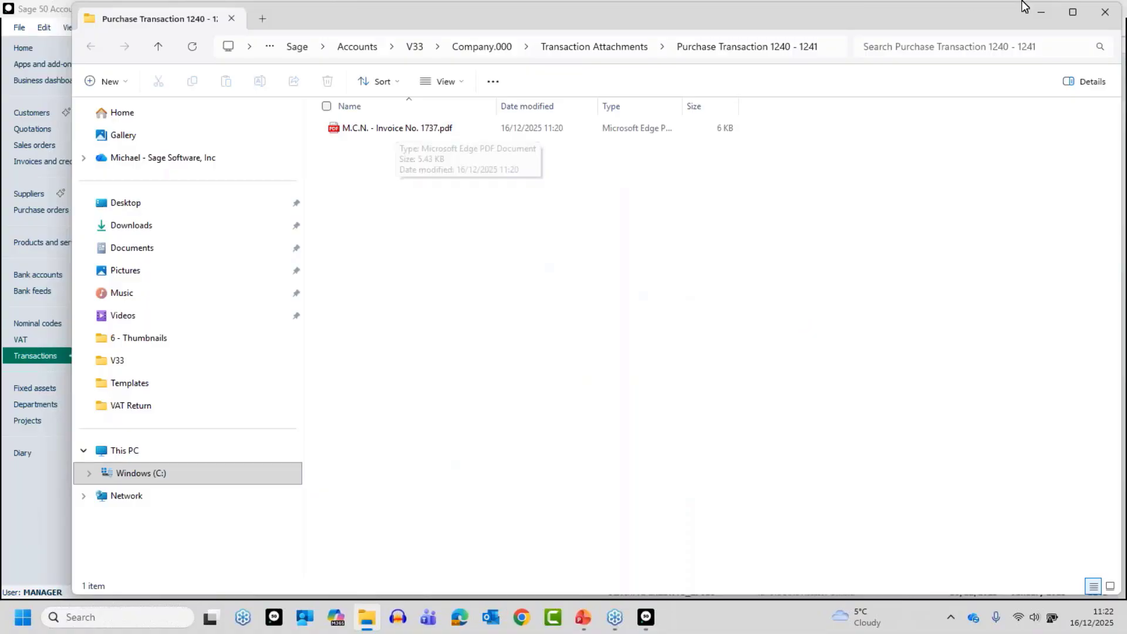
pyautogui.click(1105, 12)
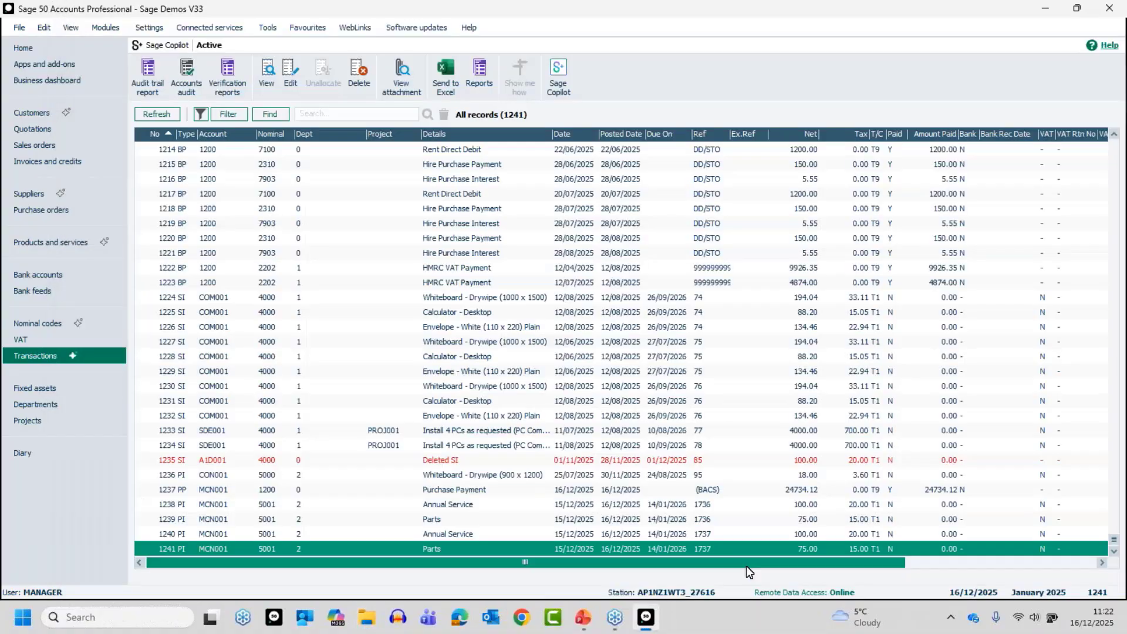
pyautogui.moveTo(746, 562); pyautogui.dragTo(1049, 565)
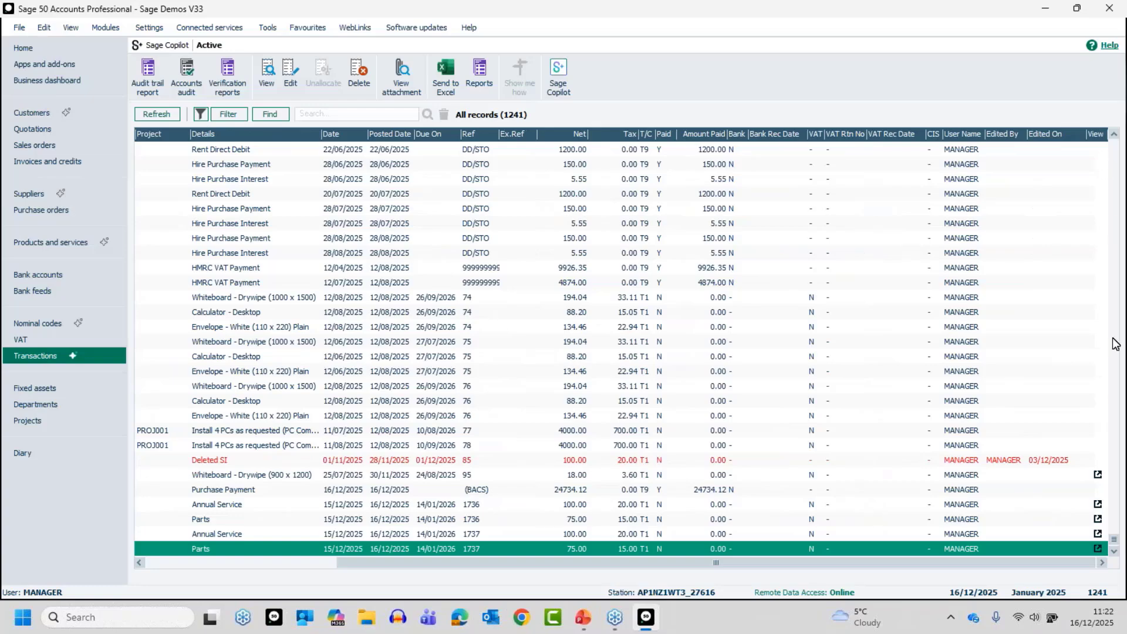
pyautogui.click(1098, 550)
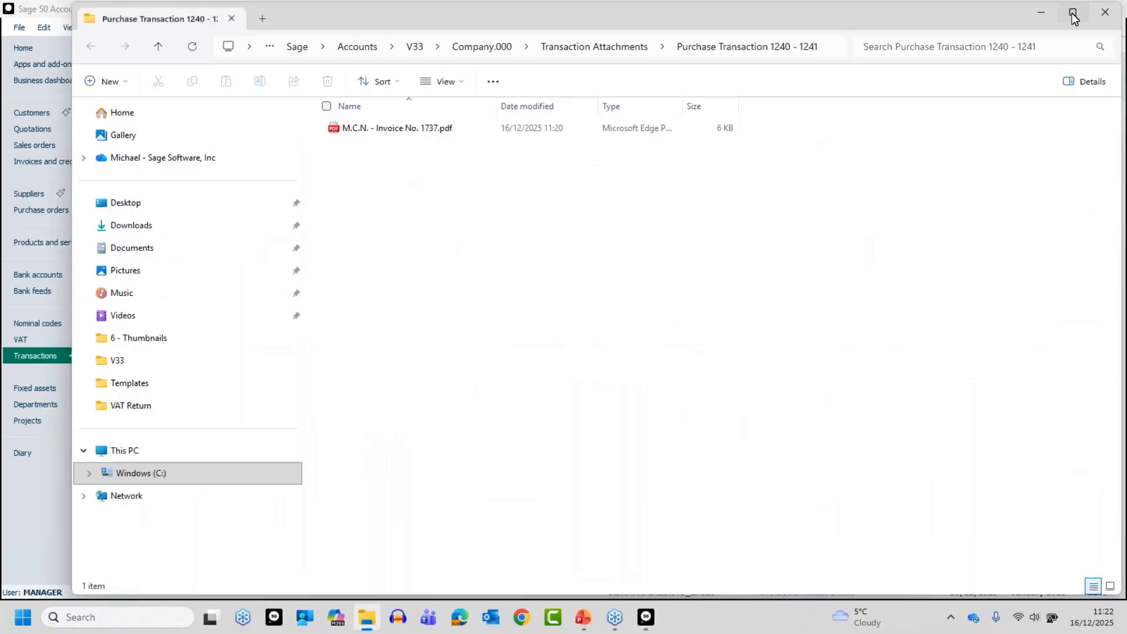
pyautogui.click(1104, 12)
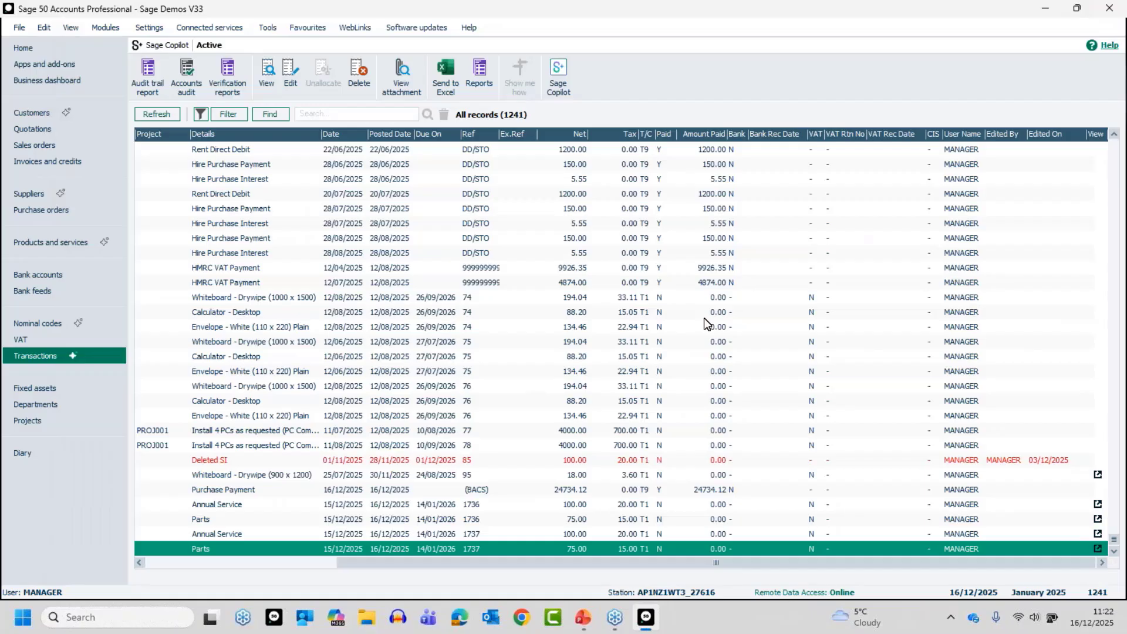
pyautogui.click(195, 23)
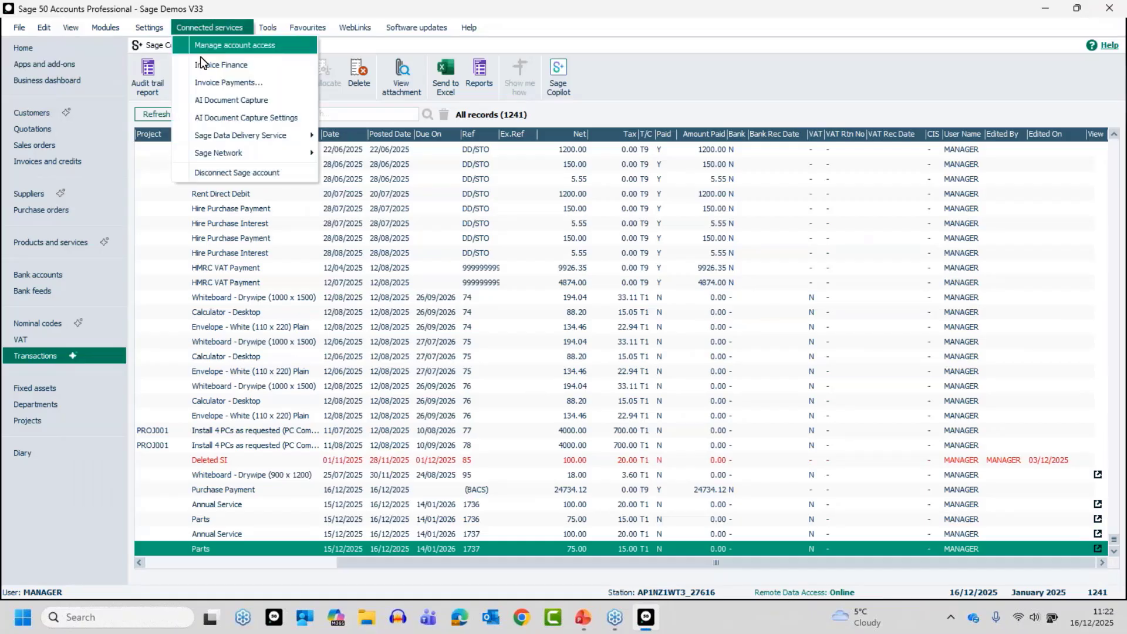
pyautogui.click(214, 106)
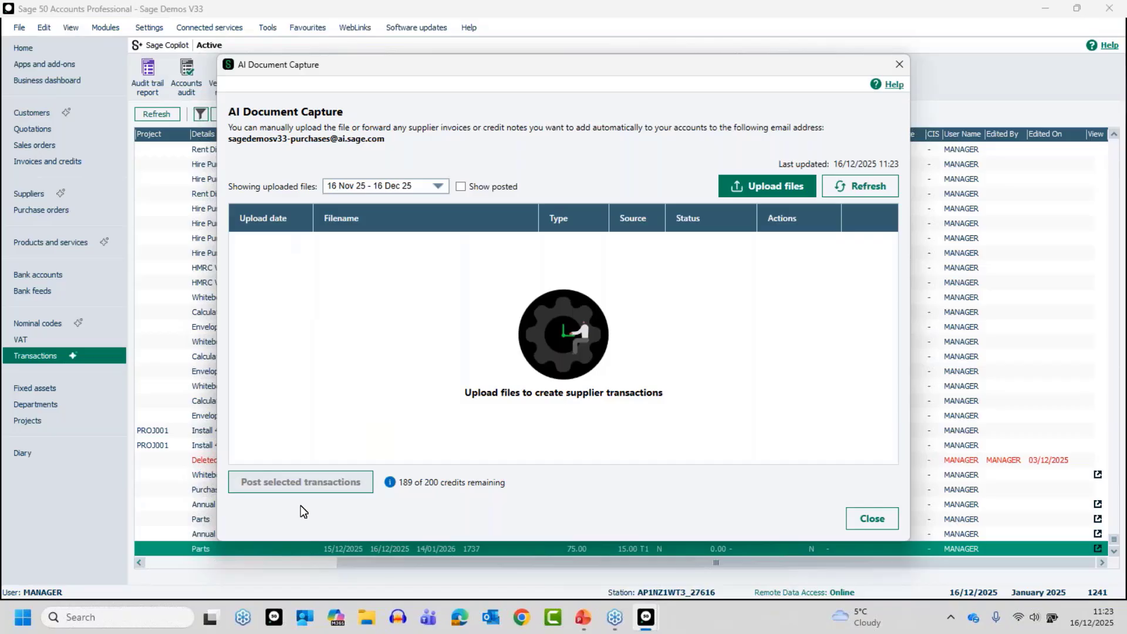
pyautogui.click(871, 519)
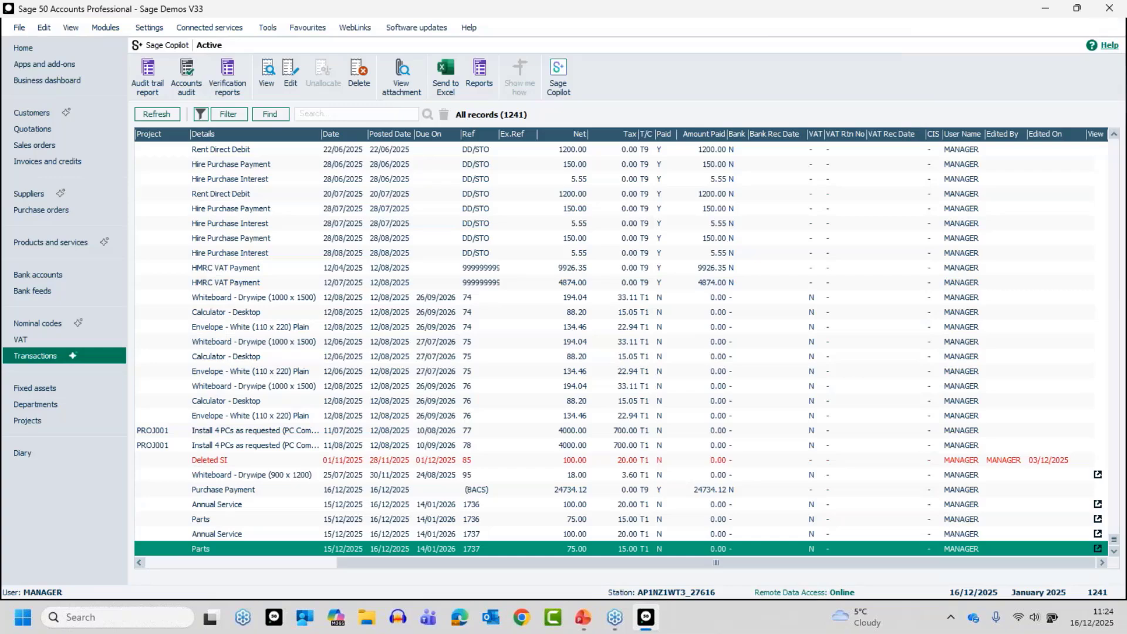
pyautogui.hotkey('alt', 'Tab')
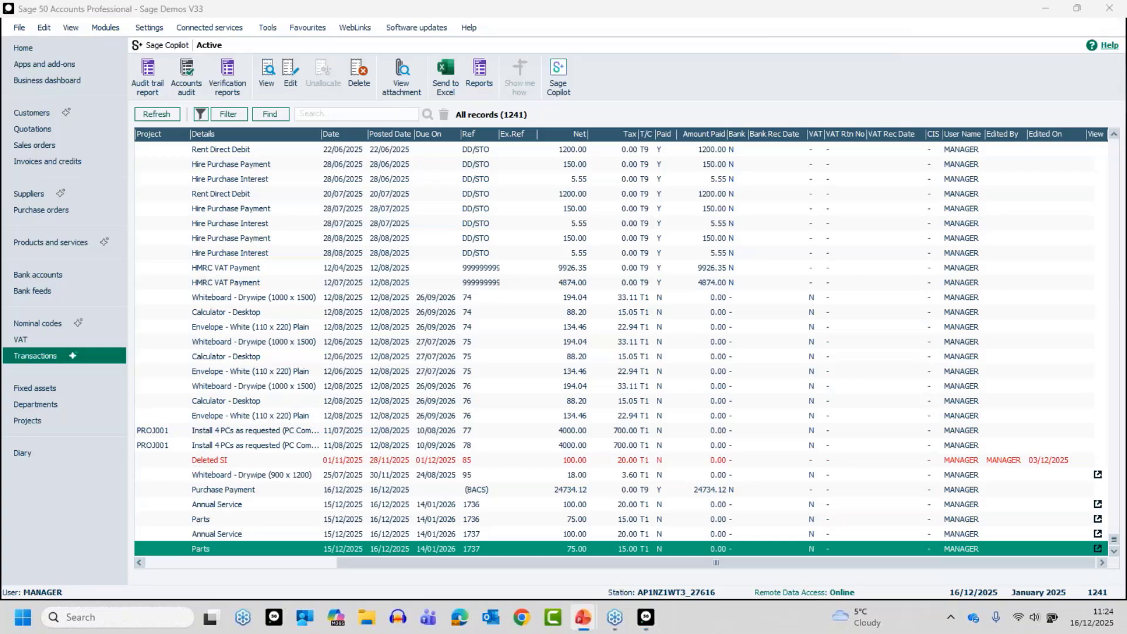
pyautogui.hotkey('alt', 'Tab')
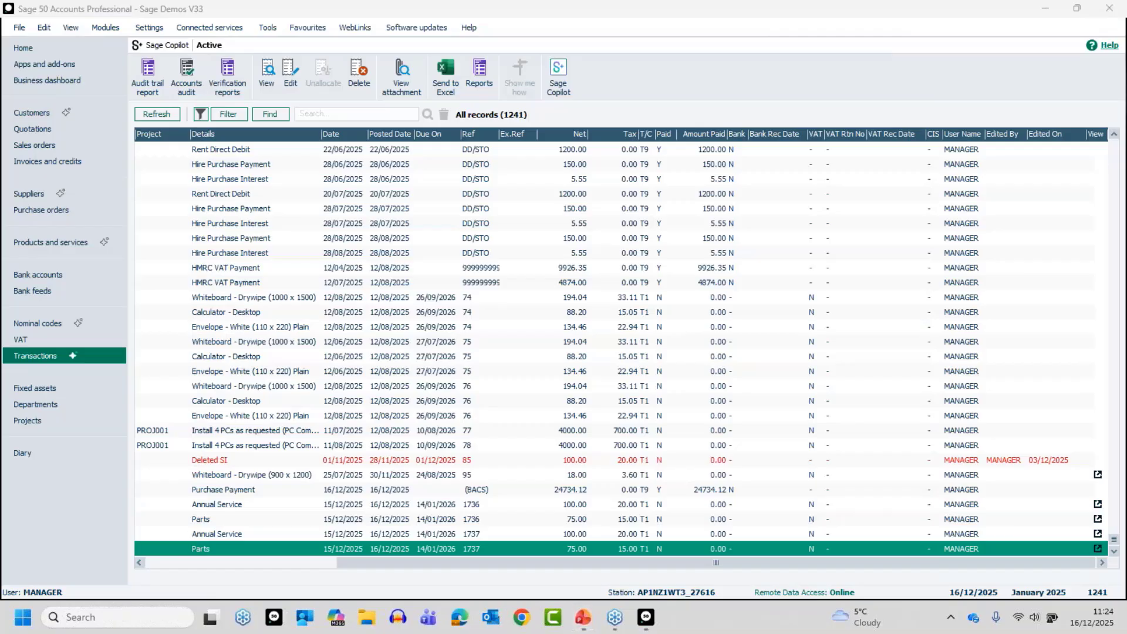